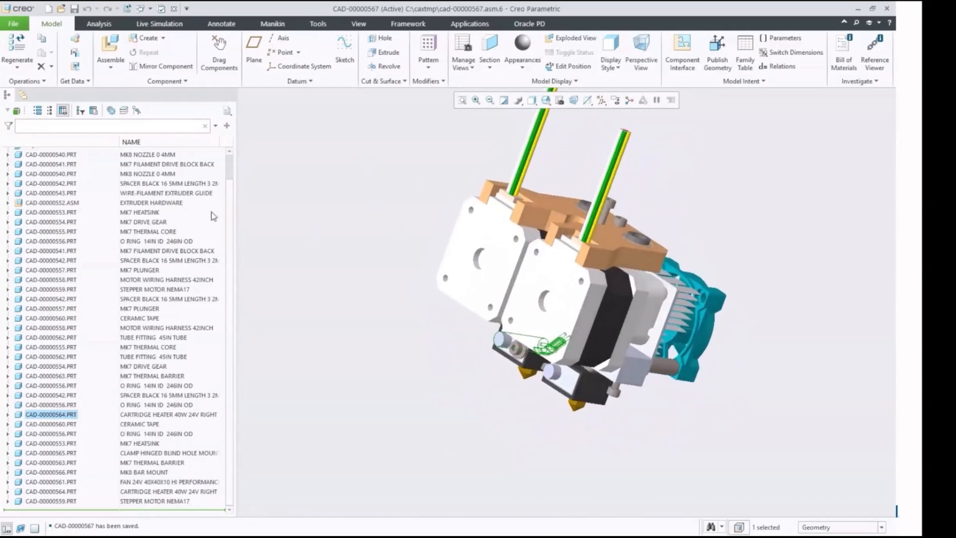
Step: Select the 24V 40x40x10 fan on the extruder assembly and locate its entry in the model tree
scroll(232, 205, "up", 3)
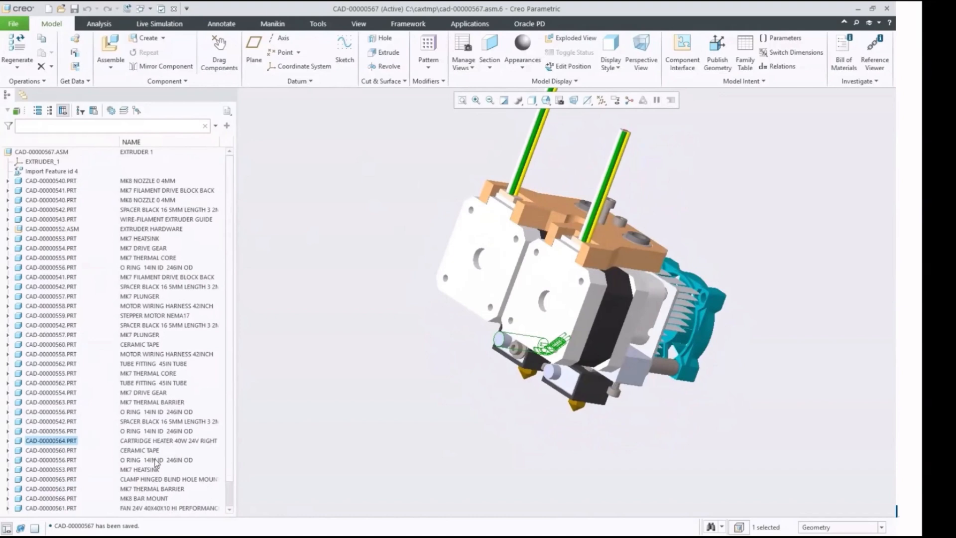
left_click(706, 347)
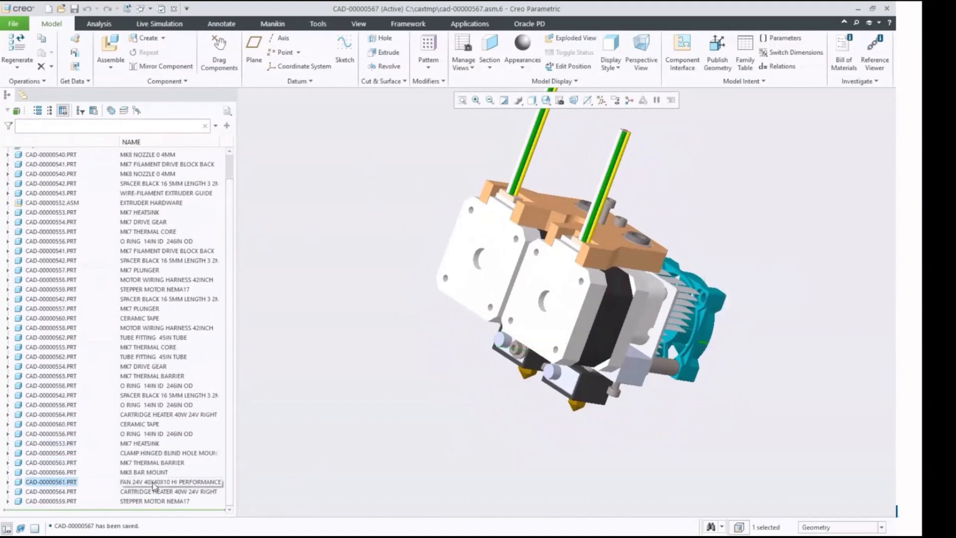
middle_click_drag(442, 416, 443, 393)
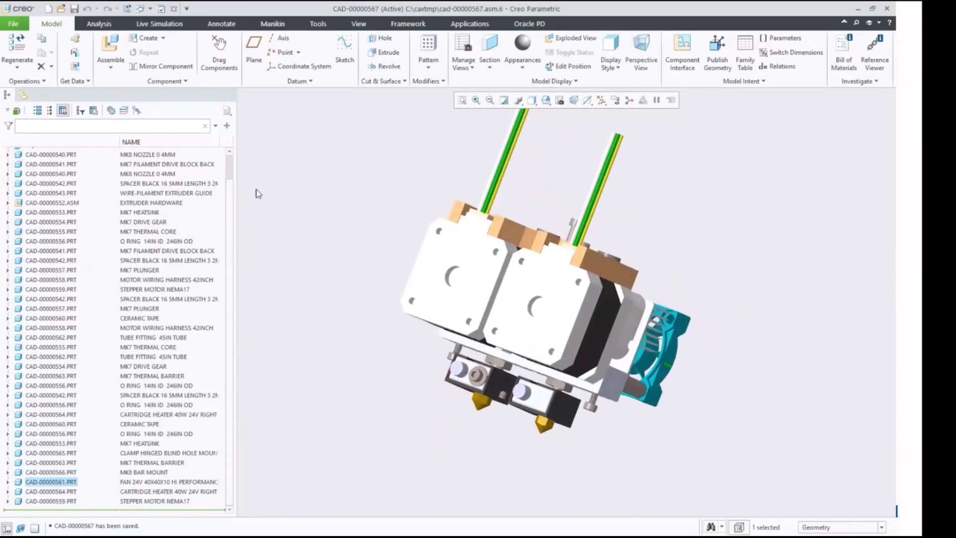
scroll(231, 180, "up", 3)
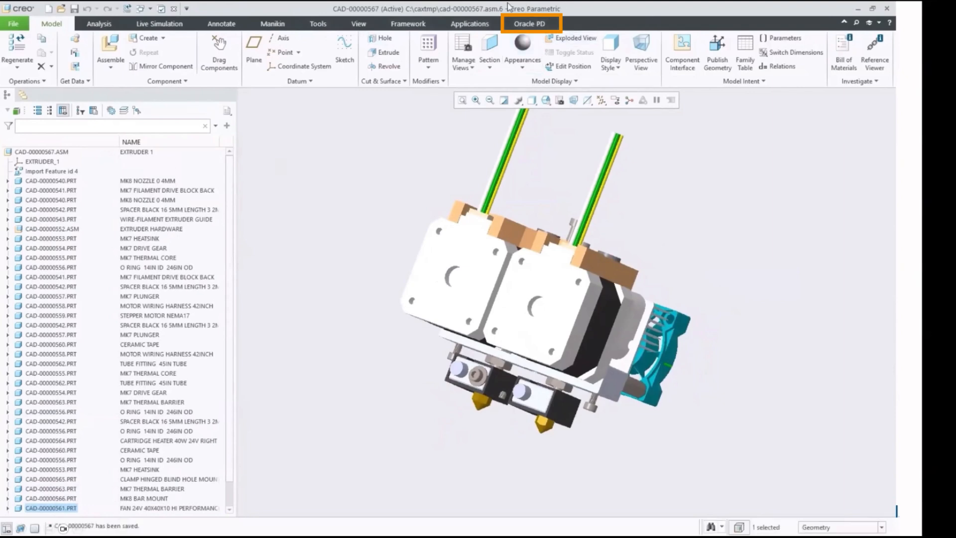
Step: Open the part and BOM creation dialog for the extruder assembly, widen it and review the components through the fan
left_click(539, 25)
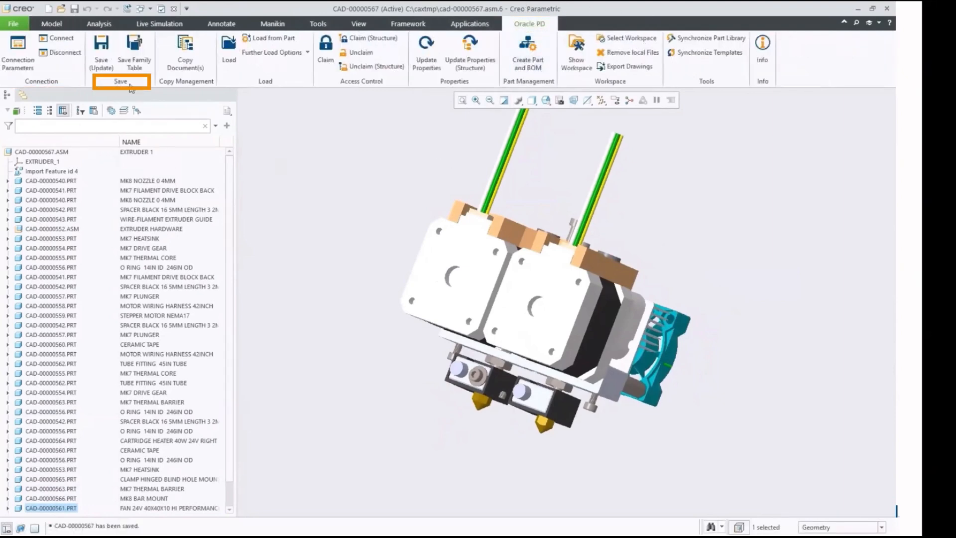
left_click(529, 59)
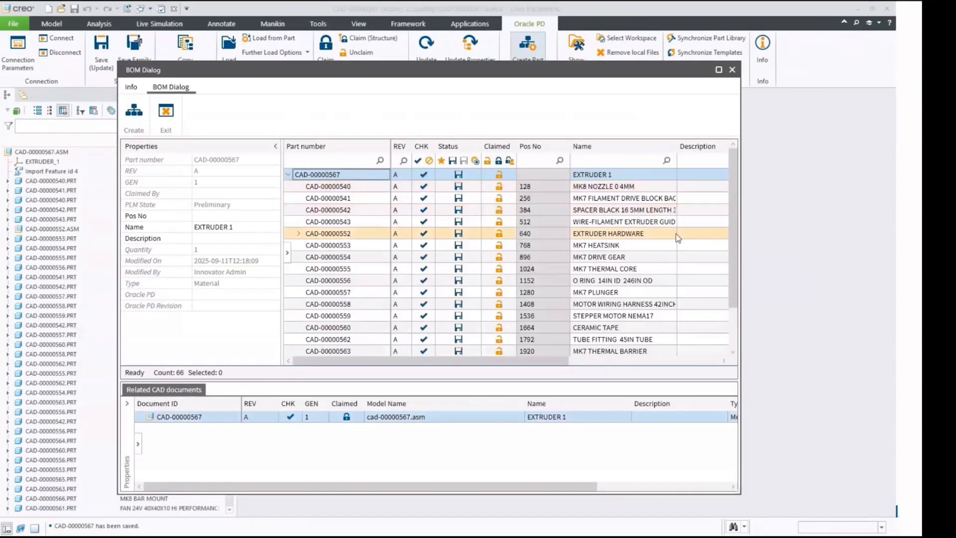
left_click_drag(741, 251, 845, 245)
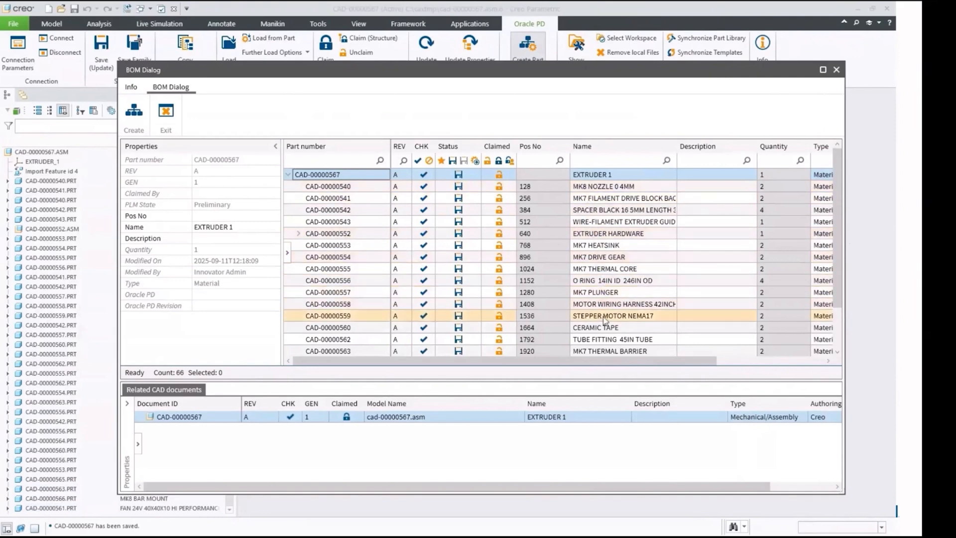
scroll(605, 320, "down", 3)
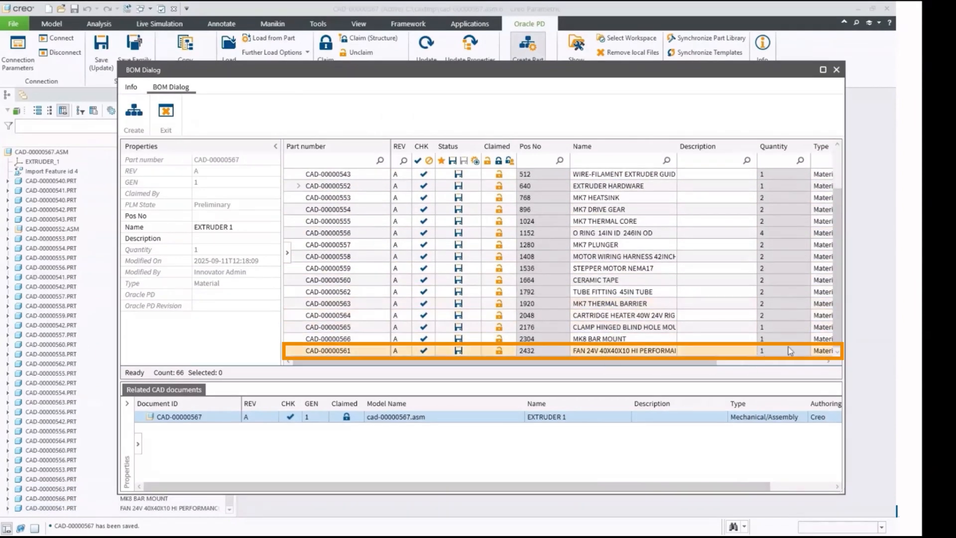
left_click_drag(835, 317, 833, 269)
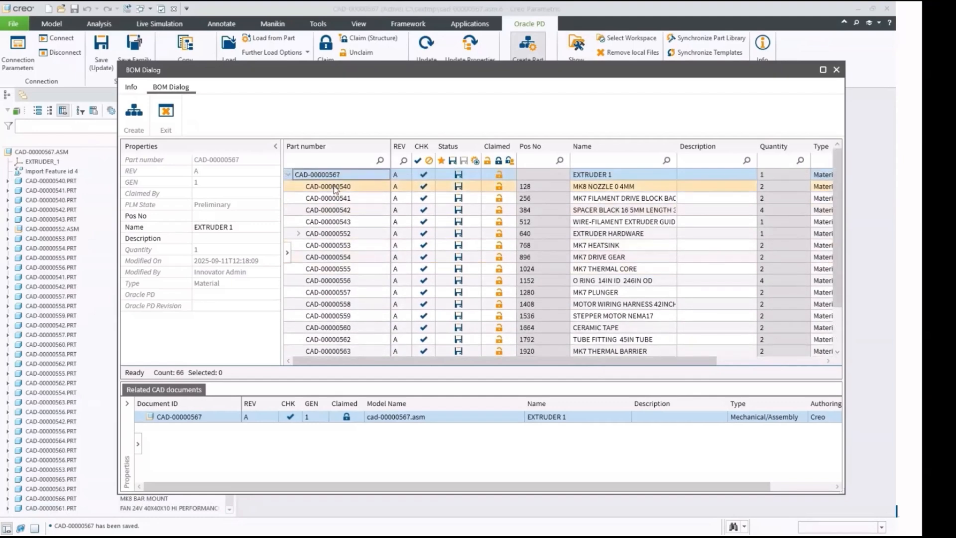
Step: Send the top-level part CAD-00000567 to Oracle PD and close the BOM dialog
right_click(338, 176)
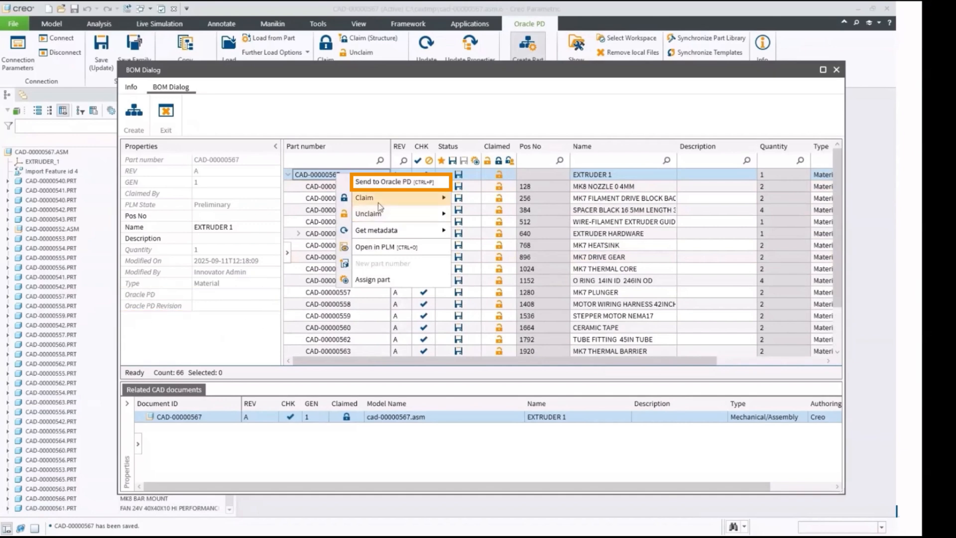
left_click(384, 182)
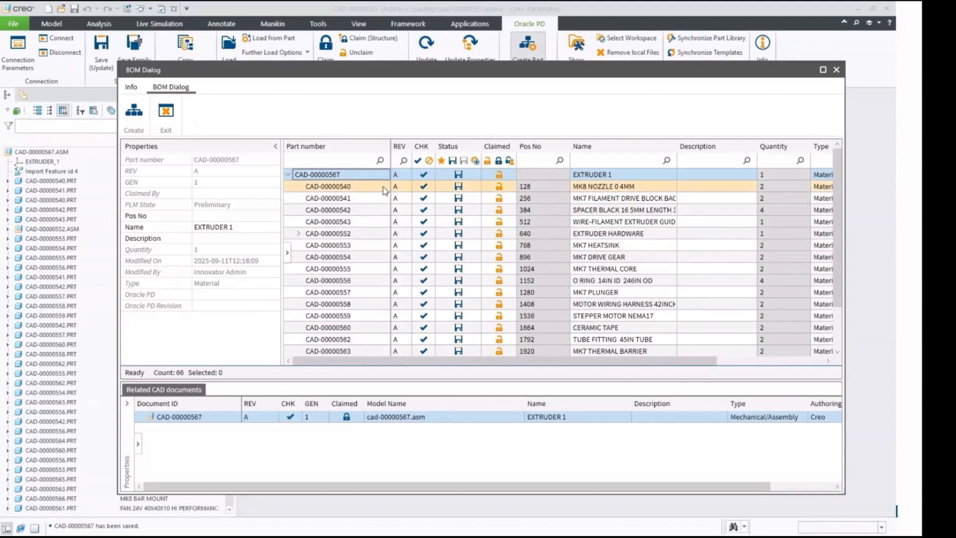
left_click(837, 70)
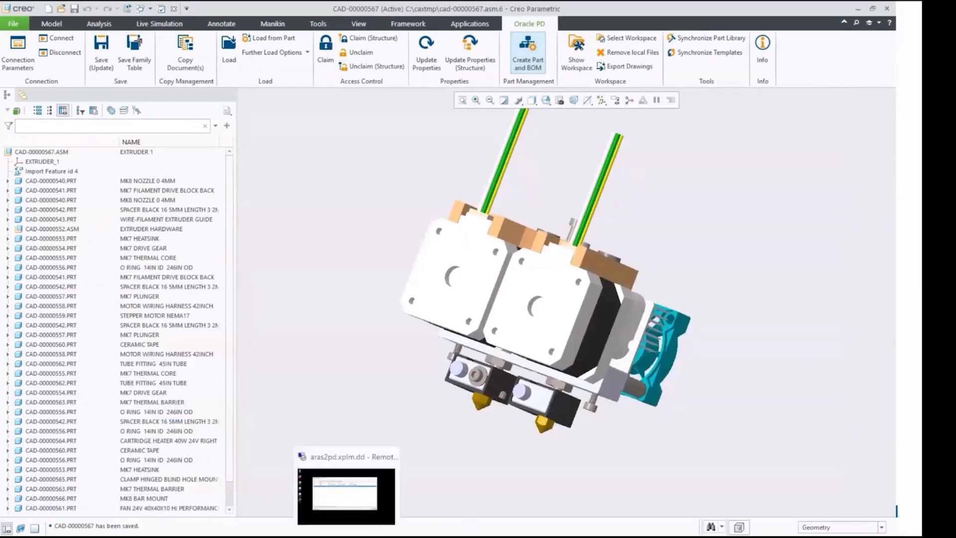
Step: Switch to the remote desktop's XPLM queue server, inspect the details of job 92, and minimize the remote session
left_click(351, 530)
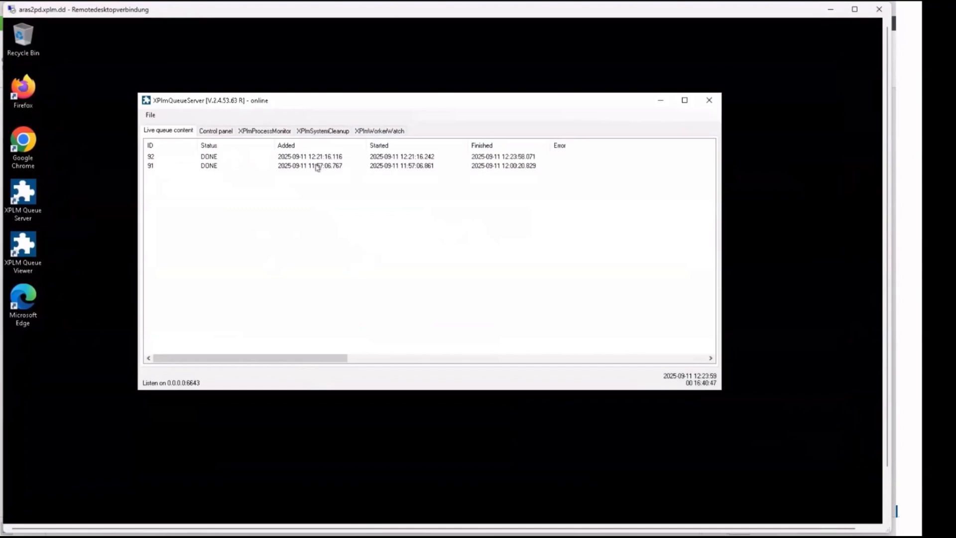
double_click(319, 157)
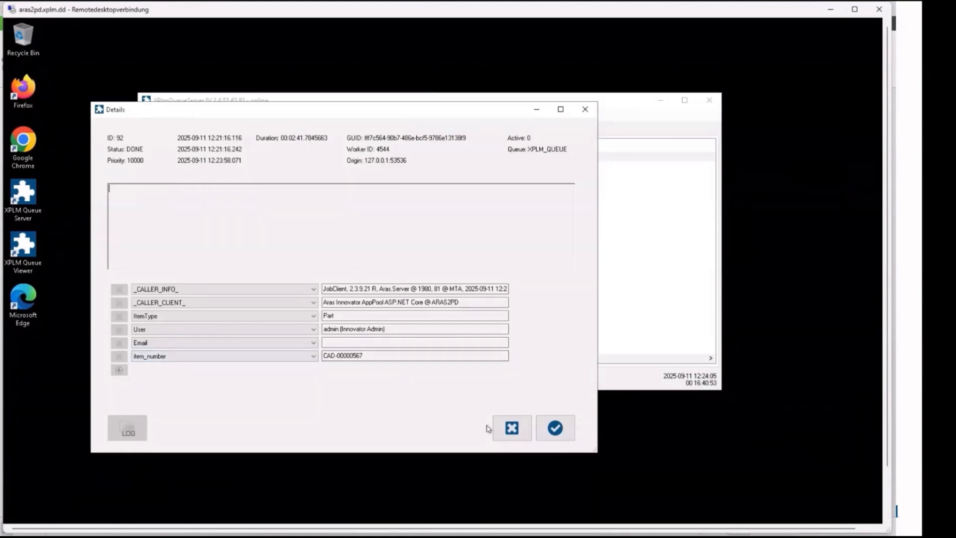
left_click(510, 430)
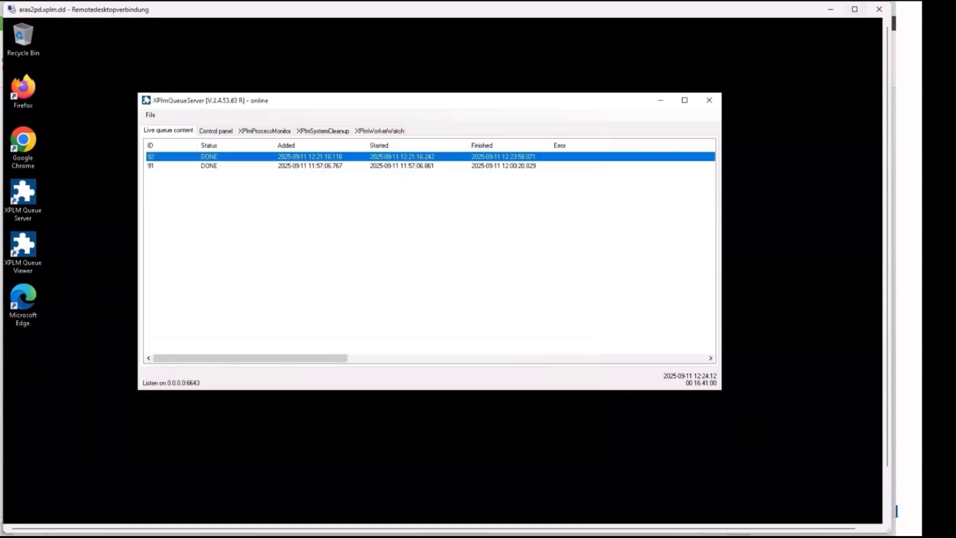
left_click(829, 11)
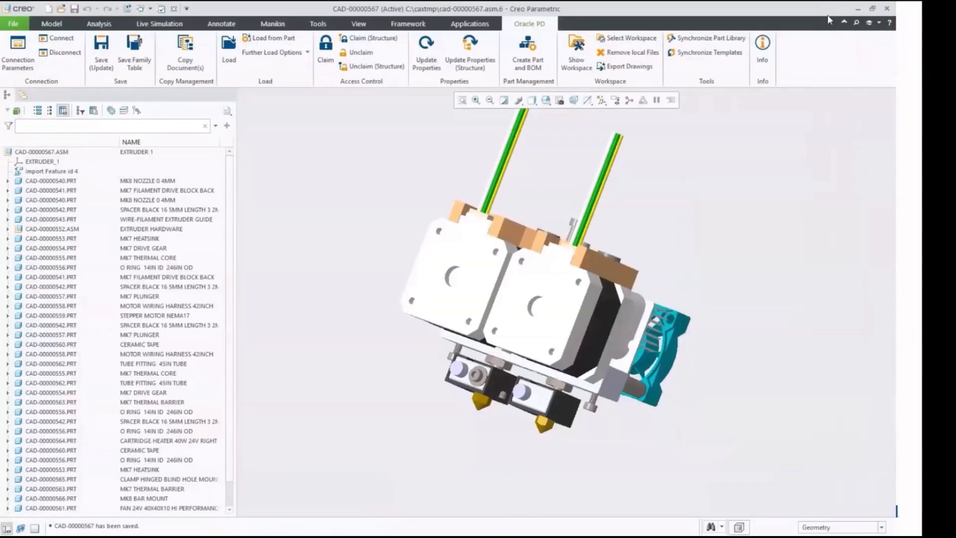
Step: Reopen the part and BOM dialog, copy the Oracle PD number of EXTRUDER 1, and close the dialog
left_click(523, 56)
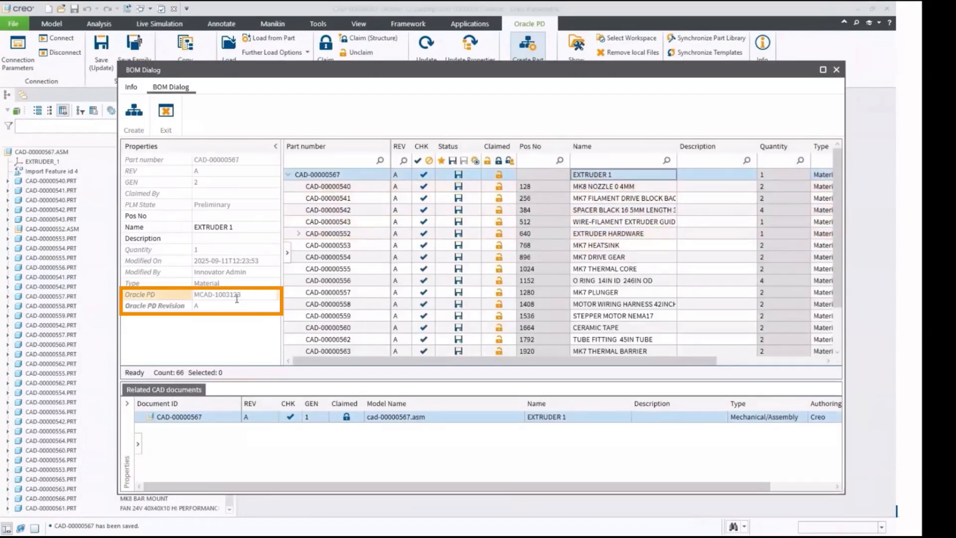
left_click_drag(243, 295, 192, 296)
key("ctrl+c")
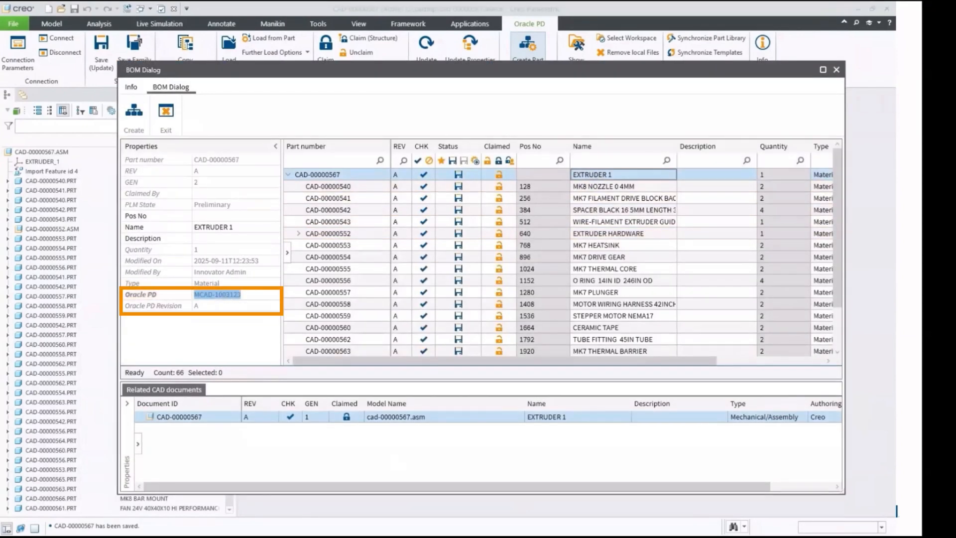
left_click(837, 70)
Step: Switch to Oracle Product Development in the browser and search the items for MCAD-1003123 to open it
left_click(417, 537)
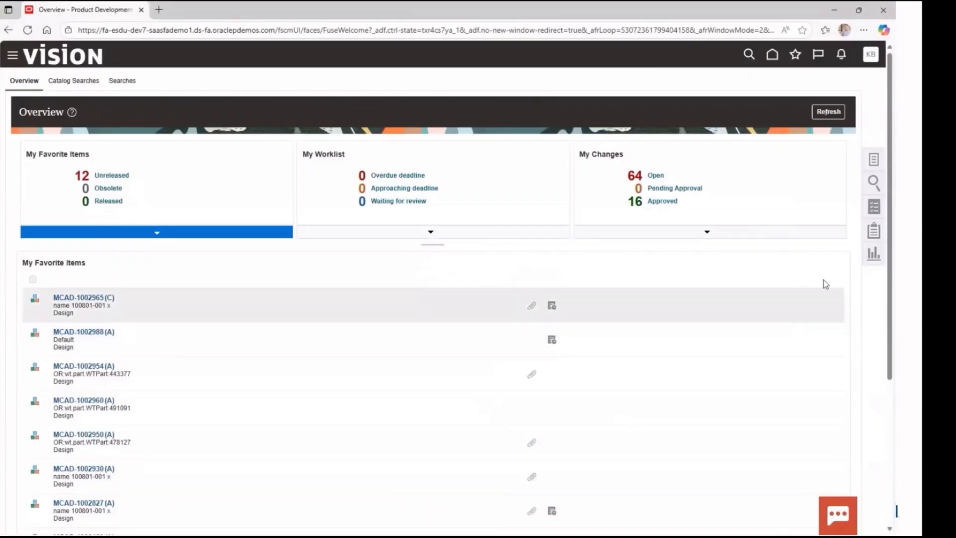
left_click(874, 182)
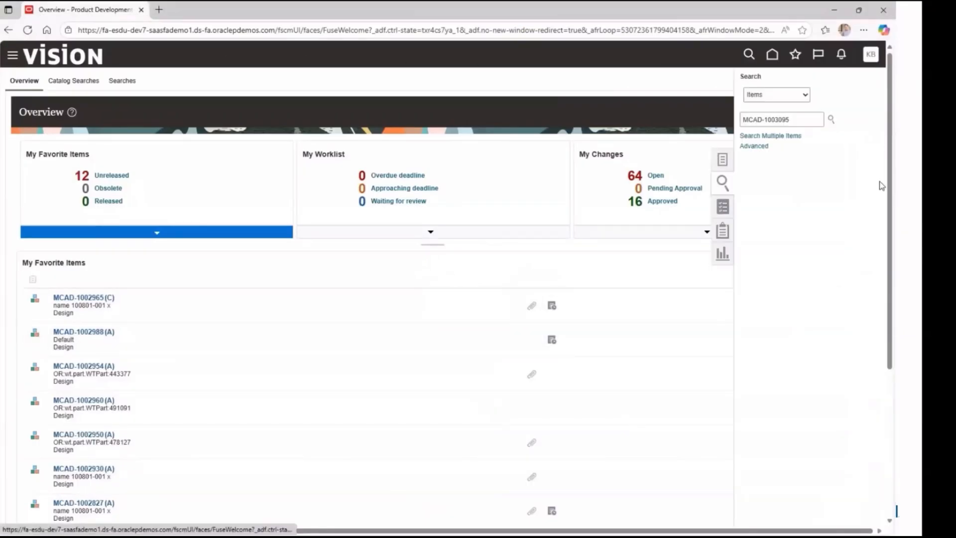
left_click_drag(802, 119, 740, 120)
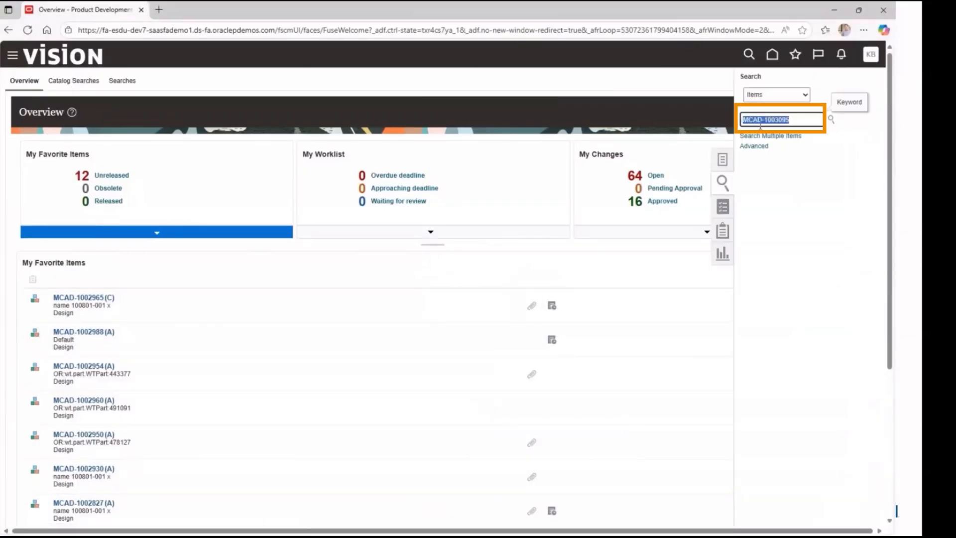
key("ctrl+v")
key("Return")
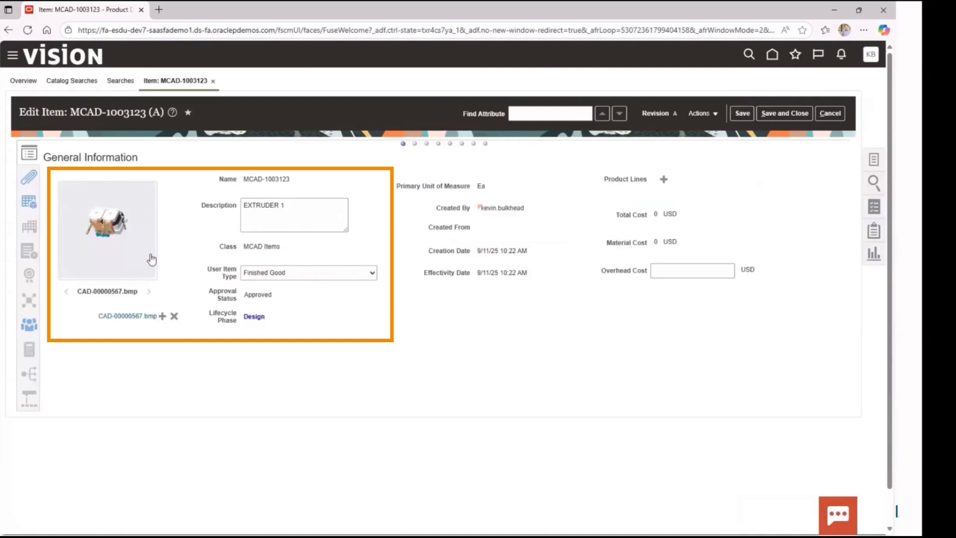
Step: Open the item's structure, expand the EXTRUDER HARDWARE subassembly, and examine the components with their descriptions and quantities
left_click(31, 208)
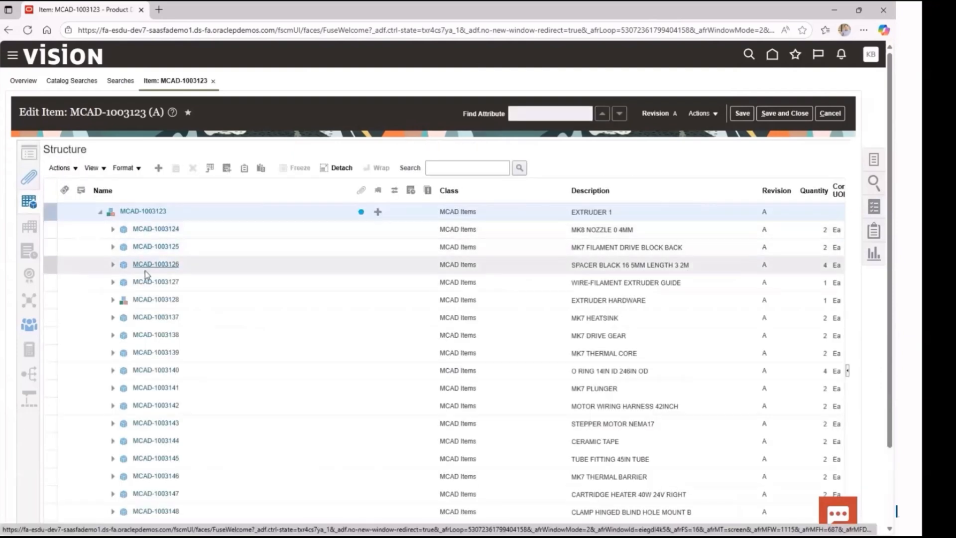
left_click(113, 300)
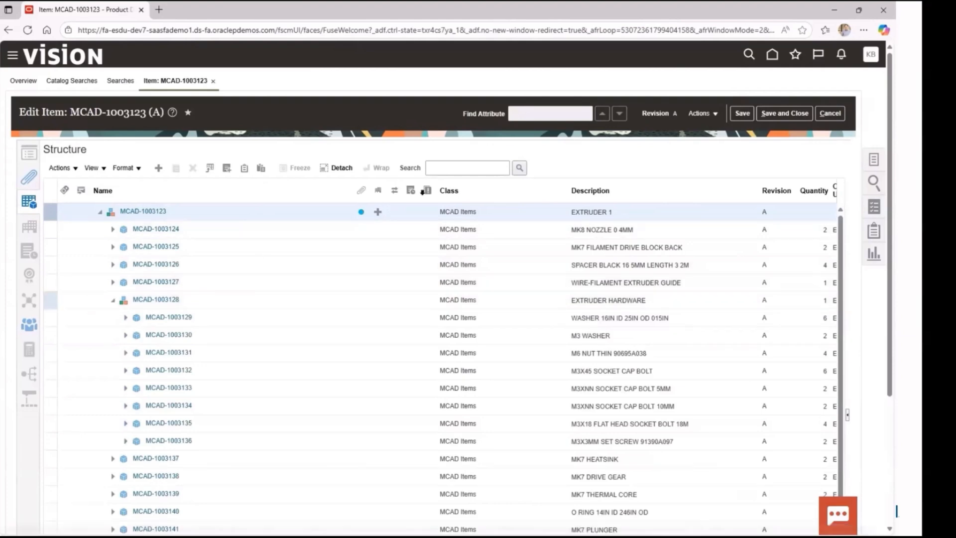
left_click_drag(437, 201, 360, 201)
left_click_drag(841, 273, 841, 325)
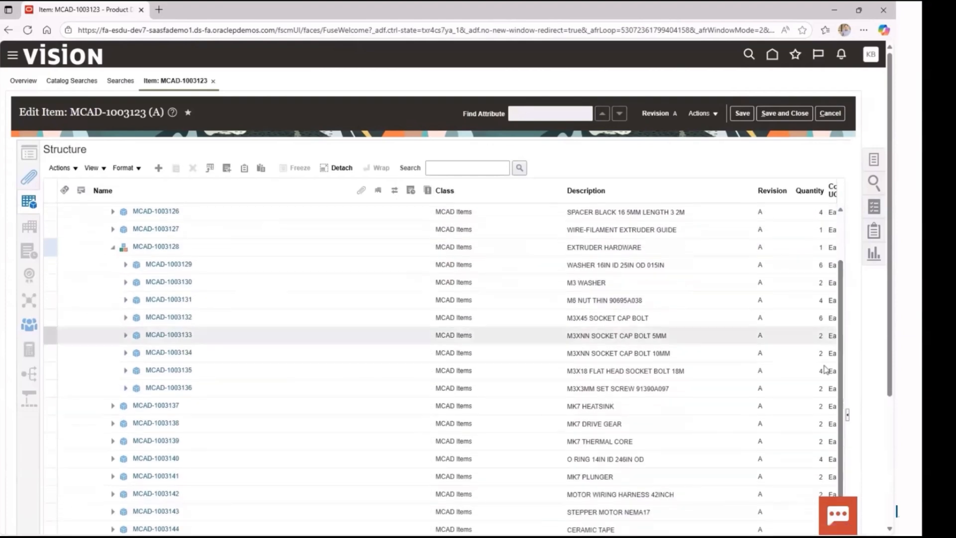
scroll(605, 459, "down", 5)
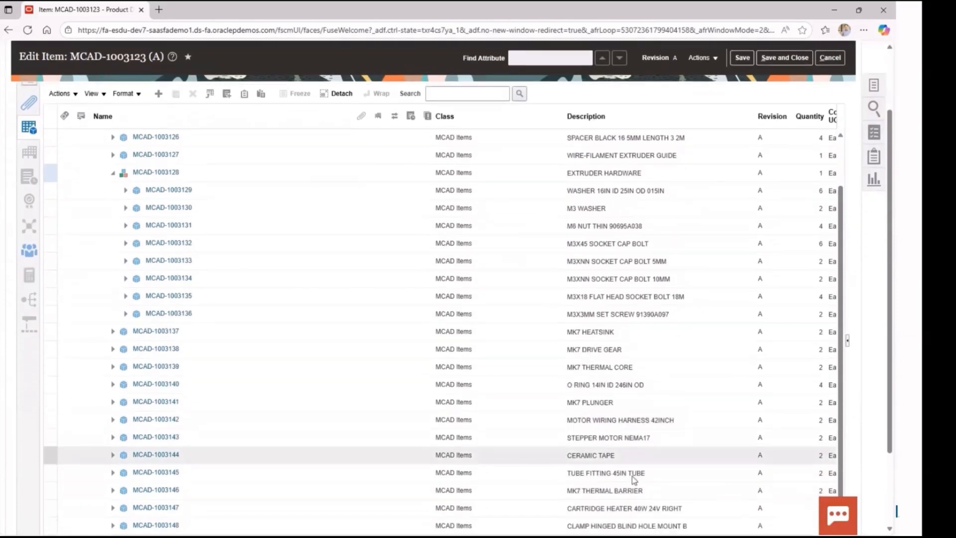
left_click_drag(410, 489, 436, 489)
left_click_drag(373, 490, 348, 490)
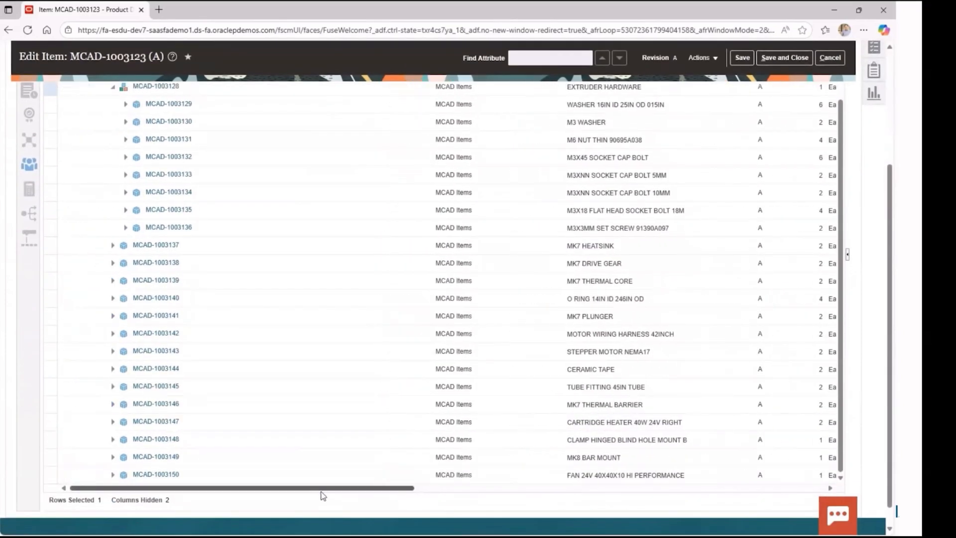
left_click_drag(840, 339, 841, 312)
scroll(840, 312, "up", 5)
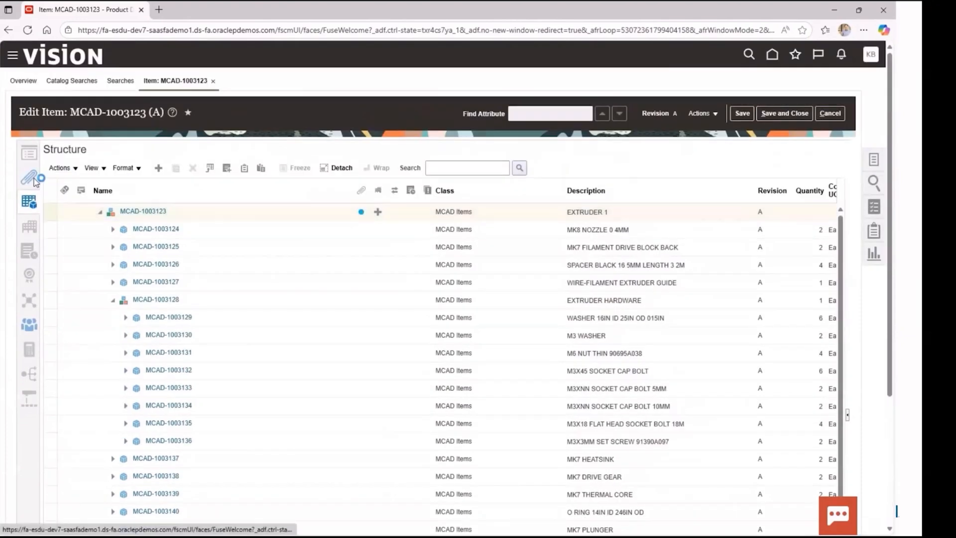
Step: Download the item's Extruder.pdf attachment, view the drawing, and return to the attachment list
left_click(28, 176)
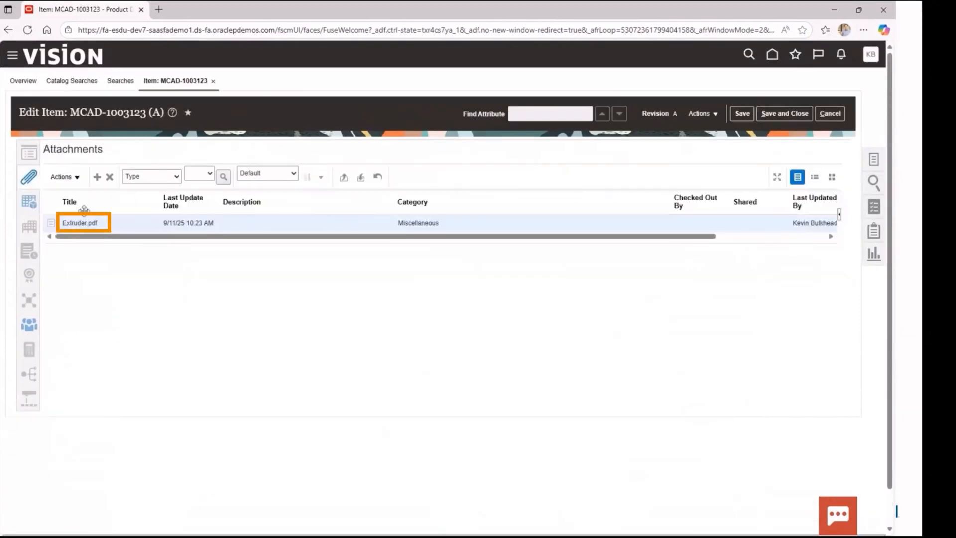
left_click_drag(627, 238, 777, 238)
left_click(790, 223)
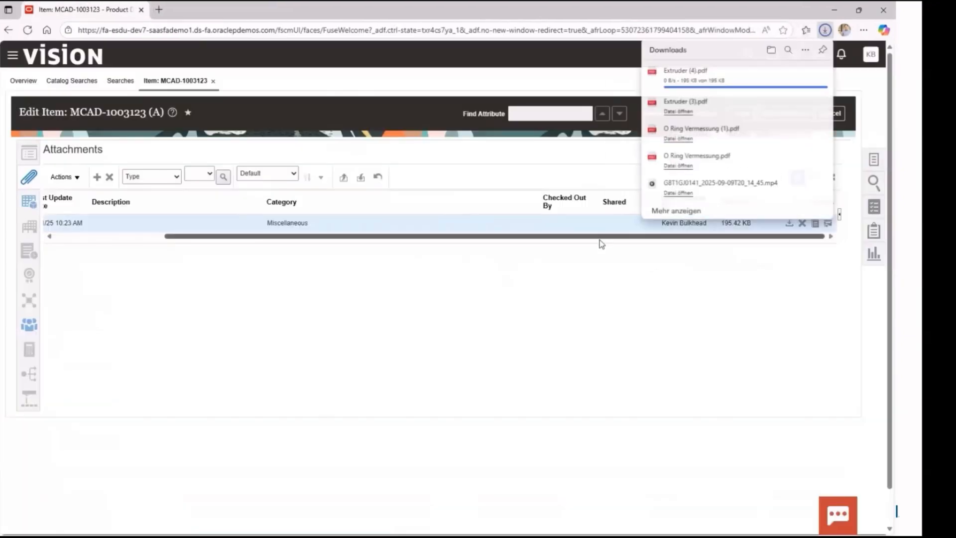
left_click(680, 80)
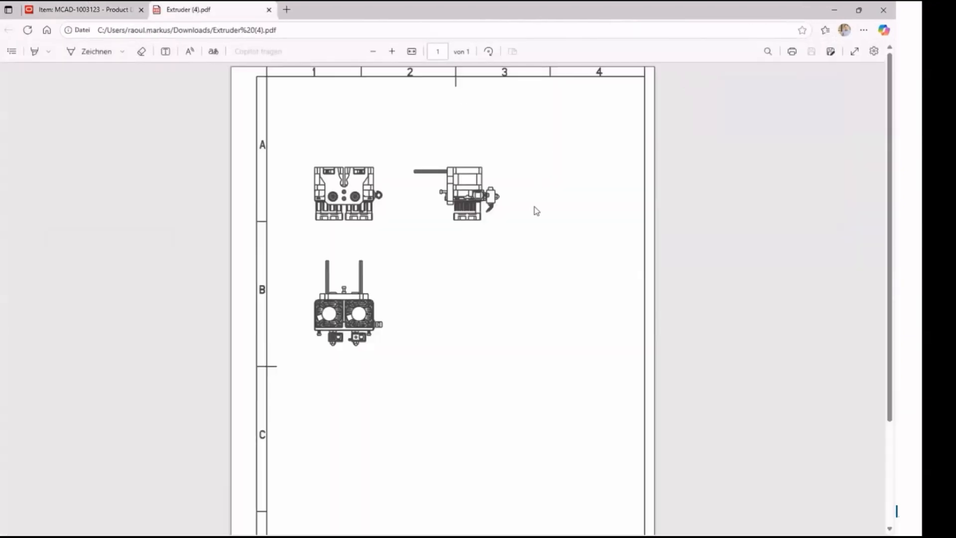
left_click(269, 10)
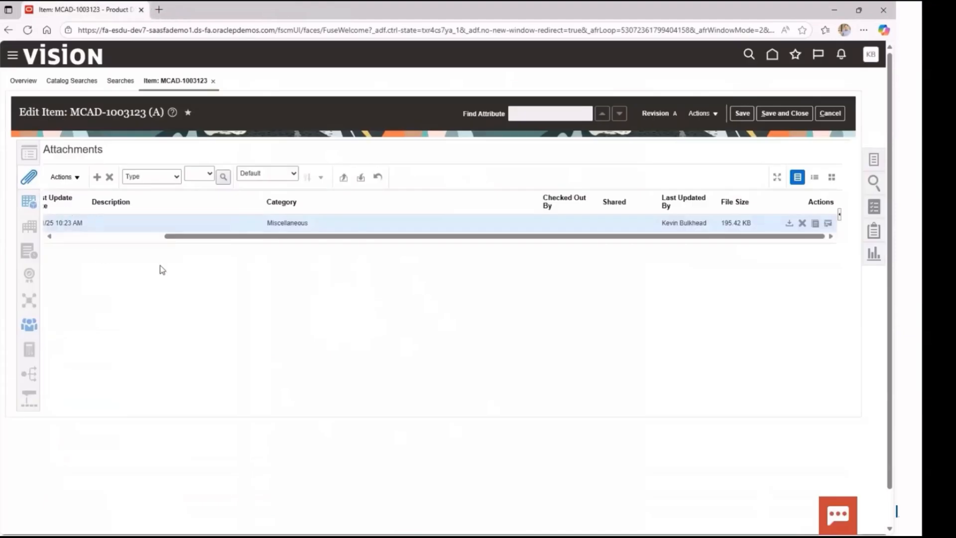
left_click_drag(259, 237, 80, 235)
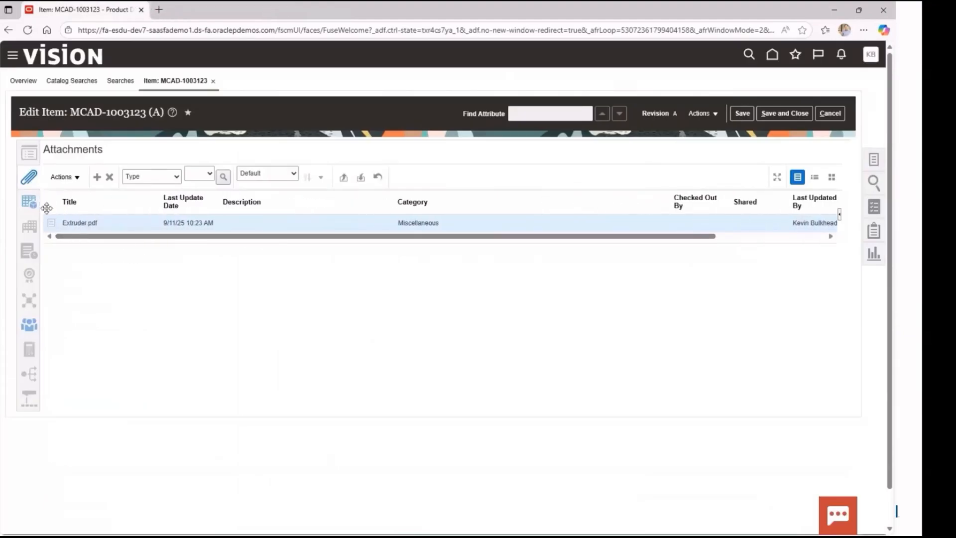
Step: Return to the structure of MCAD-1003123 and look through its component list
left_click(31, 202)
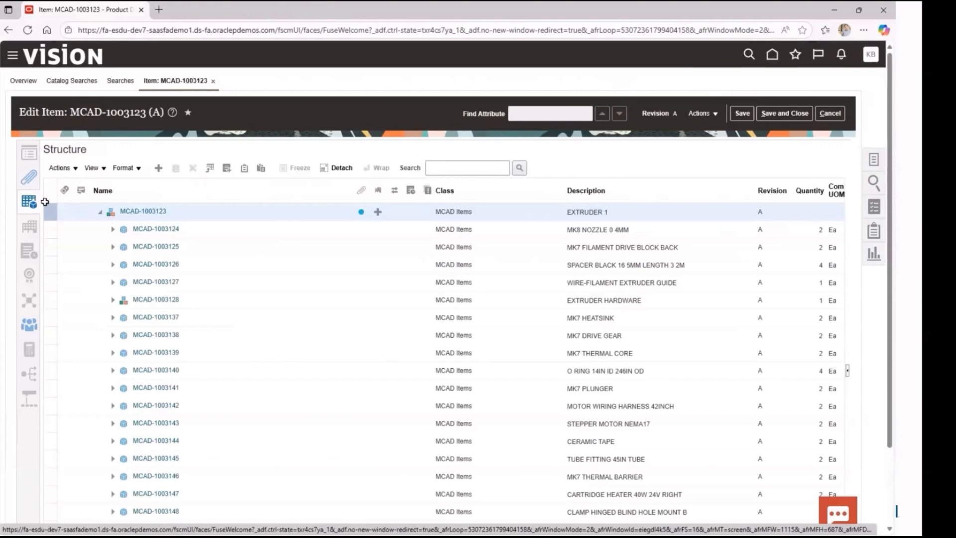
right_click(199, 216)
scroll(185, 208, "down", 1)
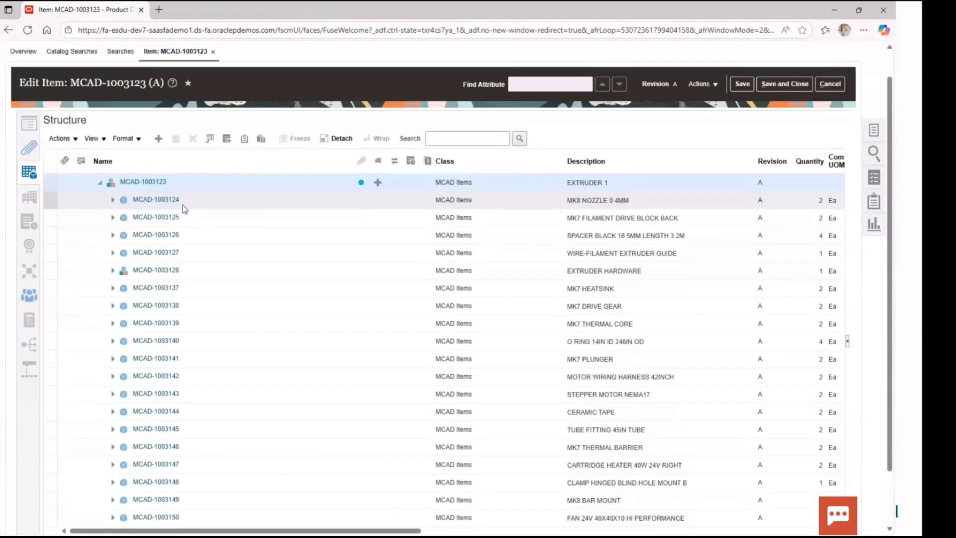
Step: Assign the MCAD-1003123 structure to a new change order of type Engineering Change Order
left_click(76, 141)
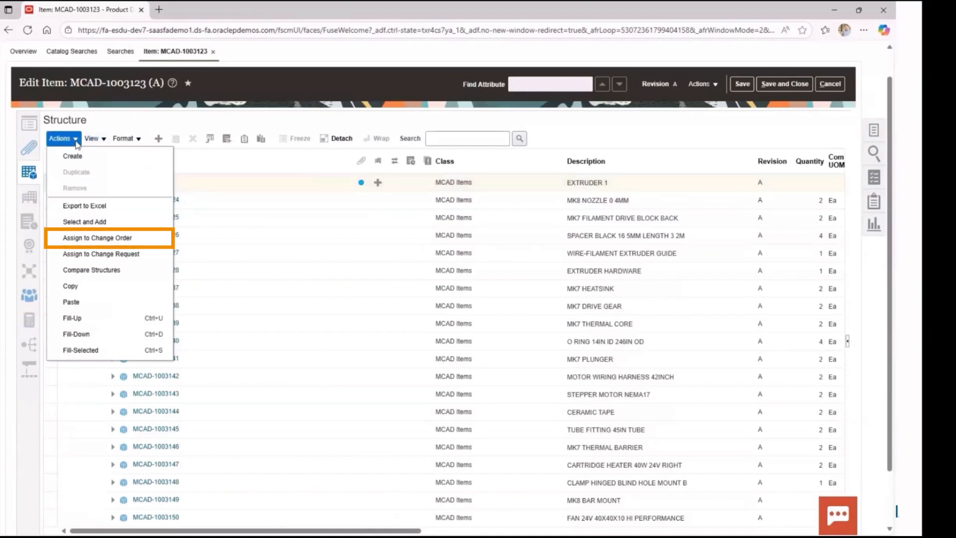
left_click(125, 238)
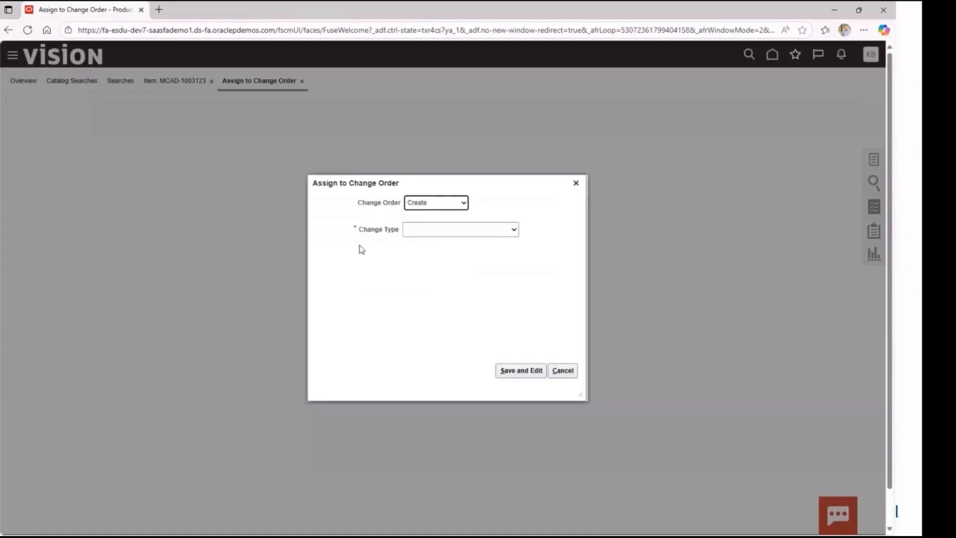
left_click(514, 229)
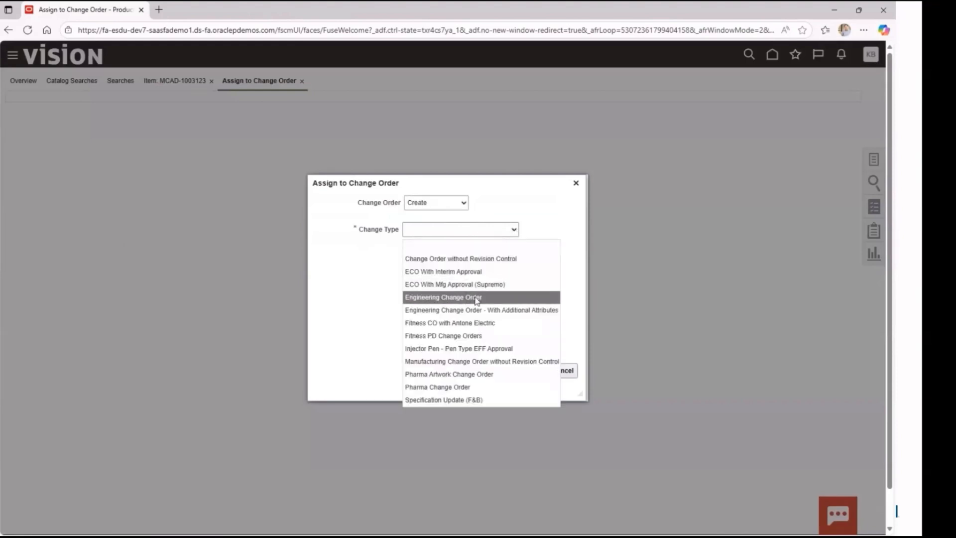
left_click(476, 298)
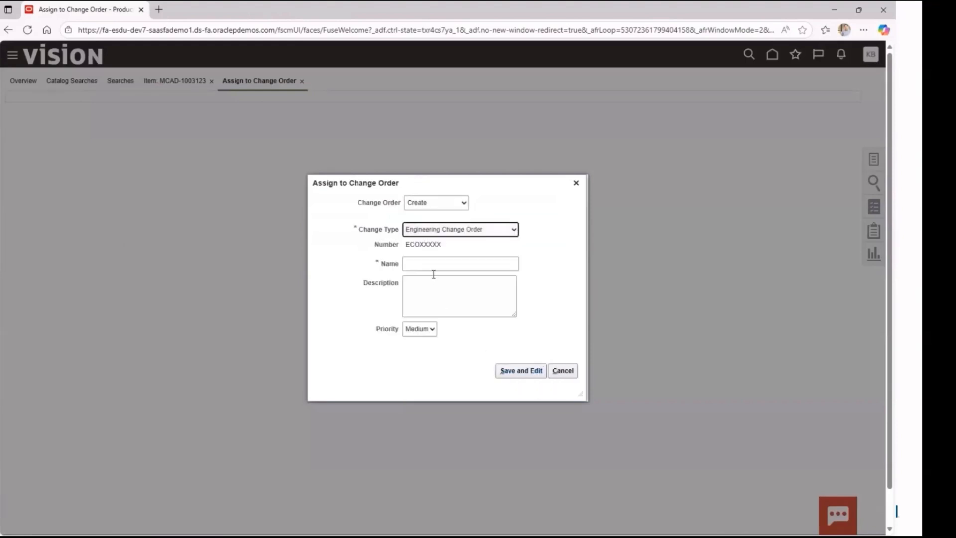
Step: Name the change order "Correct Qty of Fan" with description "Add second fan!", save it, and view its affected objects
left_click(432, 266)
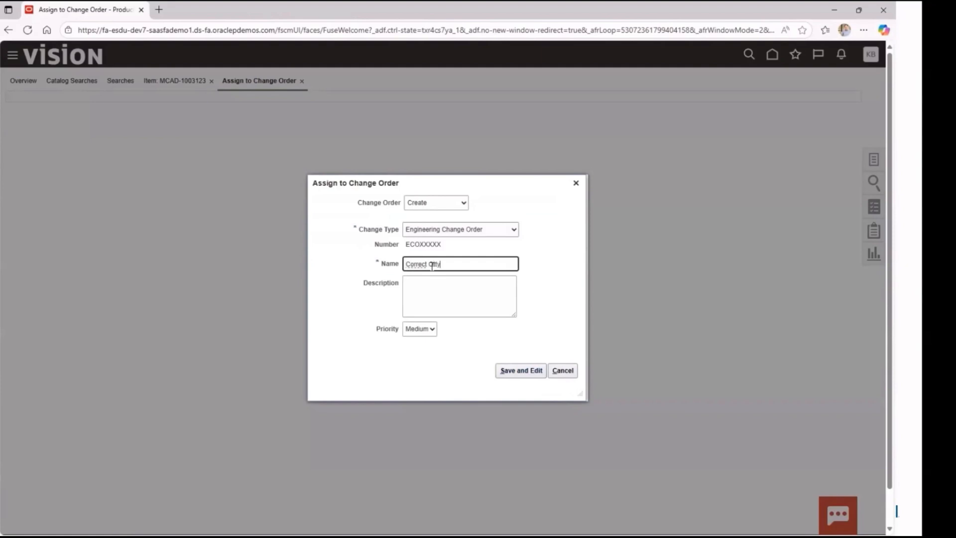
key("Tab")
type("Add second f")
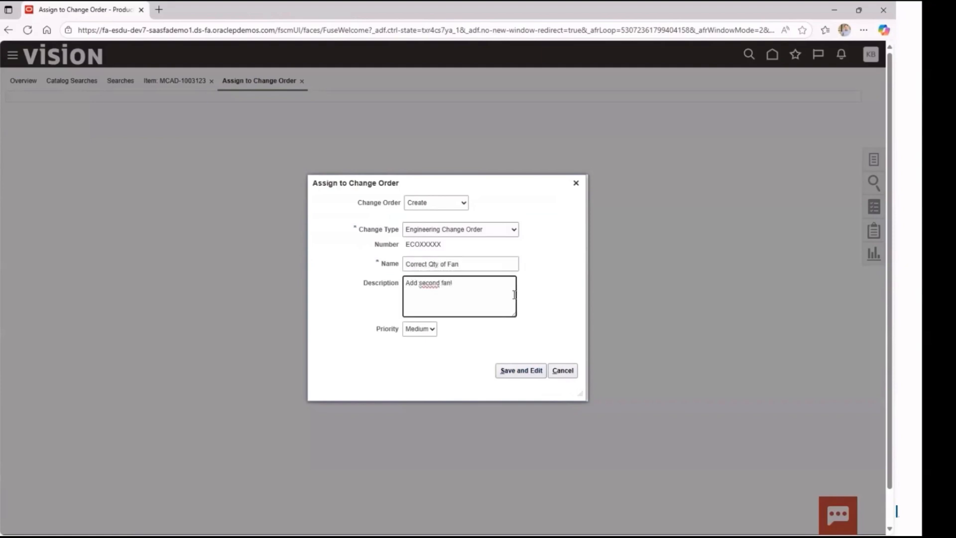
left_click(521, 371)
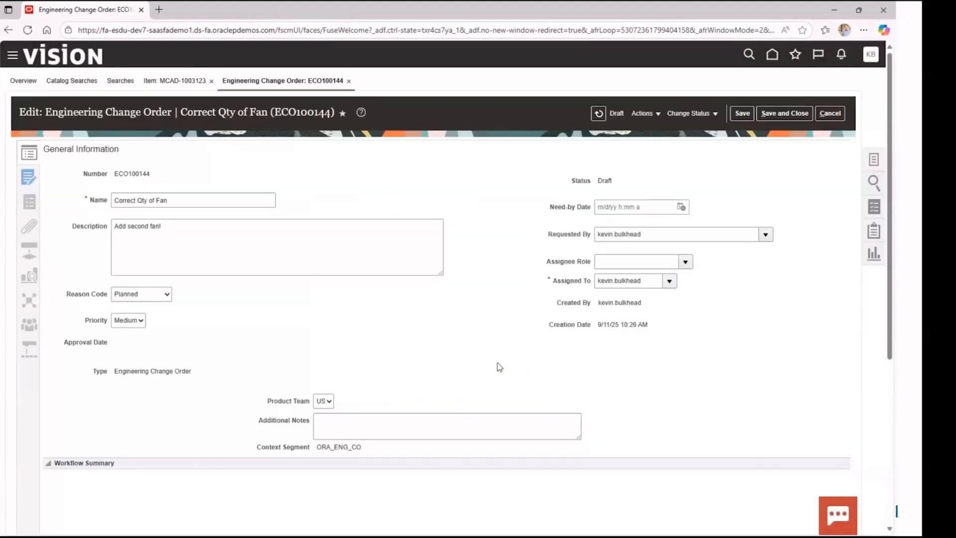
left_click(29, 178)
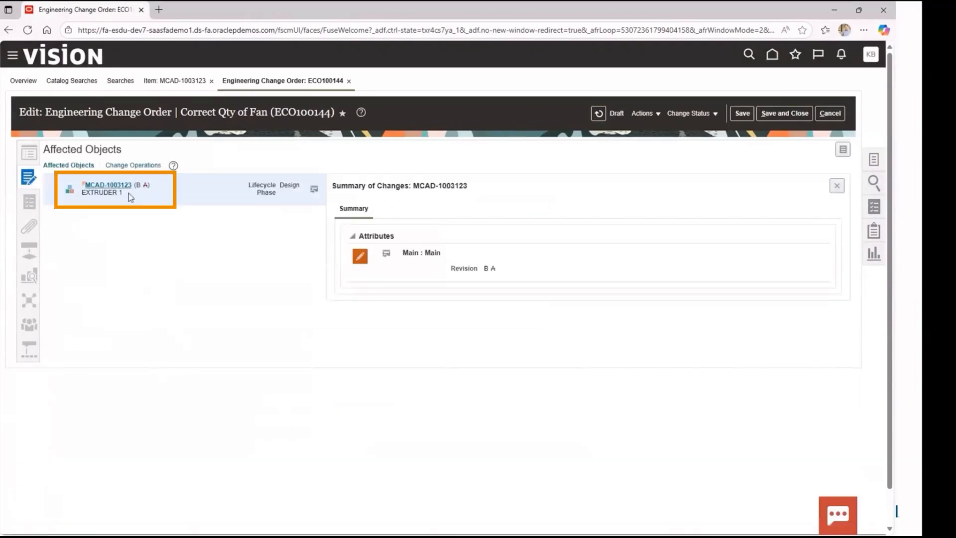
left_click(30, 158)
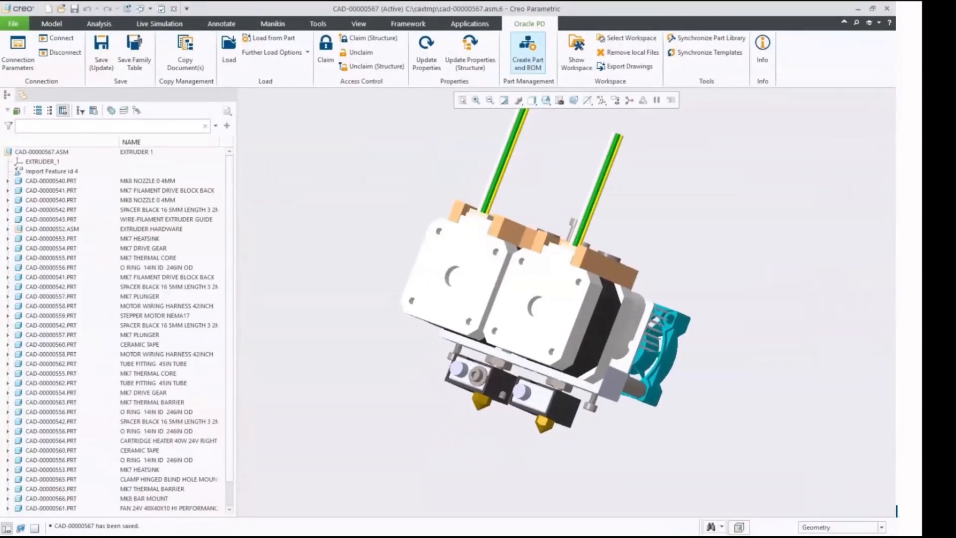
Step: In Creo Parametric, close the extruder assembly and erase all objects that are not displayed from the session
left_click(174, 12)
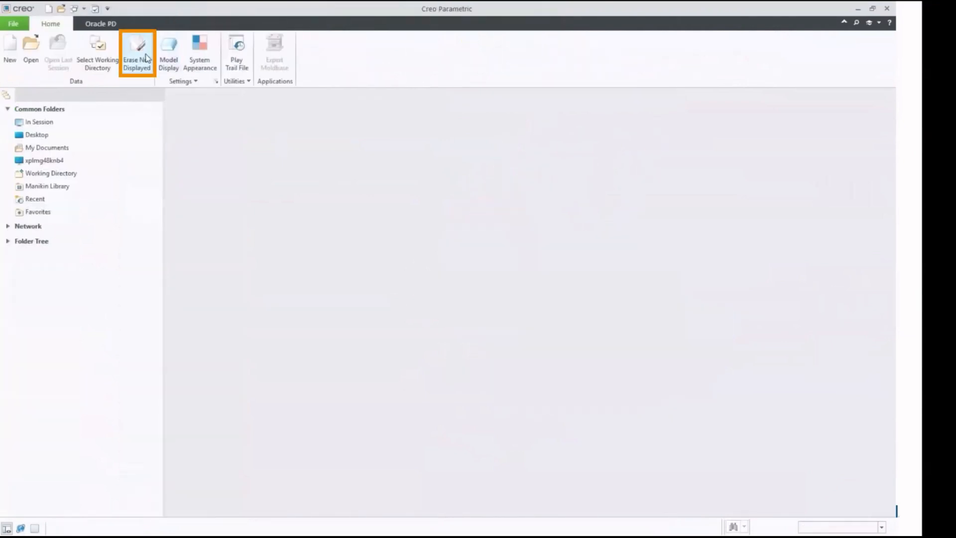
left_click(144, 57)
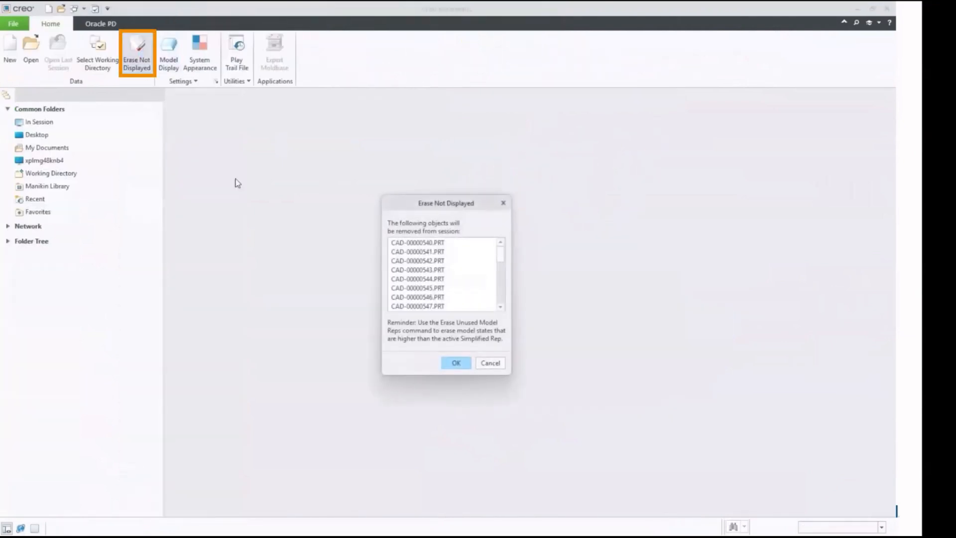
left_click(457, 363)
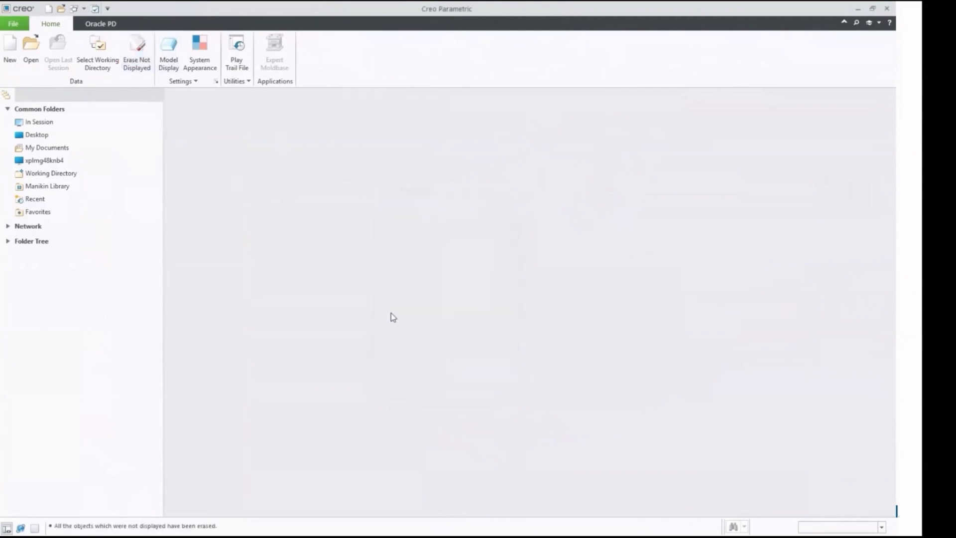
Step: Search Oracle PD by part number MCAD-1003123 and load the EXTRUDER 1 assembly
left_click(102, 24)
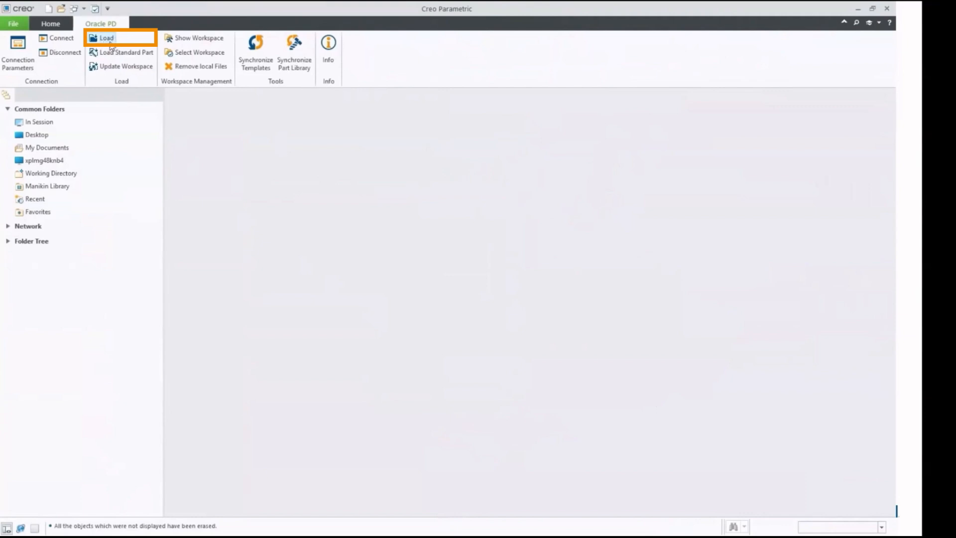
left_click(109, 42)
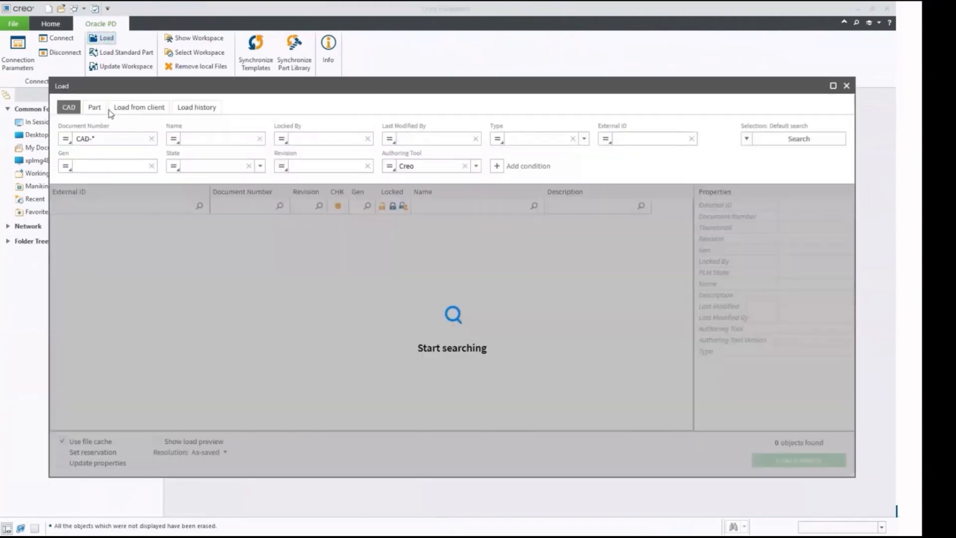
left_click(98, 109)
left_click_drag(131, 141, 81, 141)
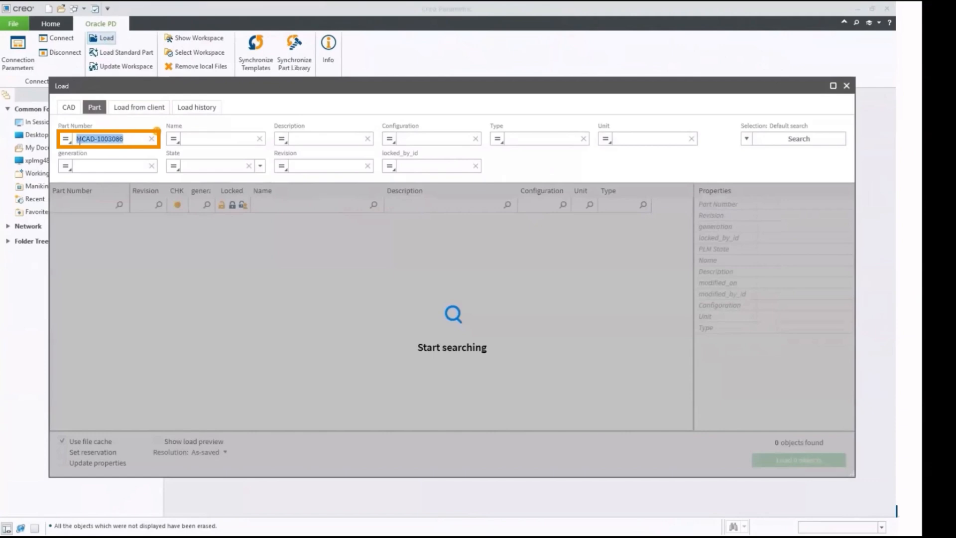
type("MCAD-1003123")
left_click(799, 138)
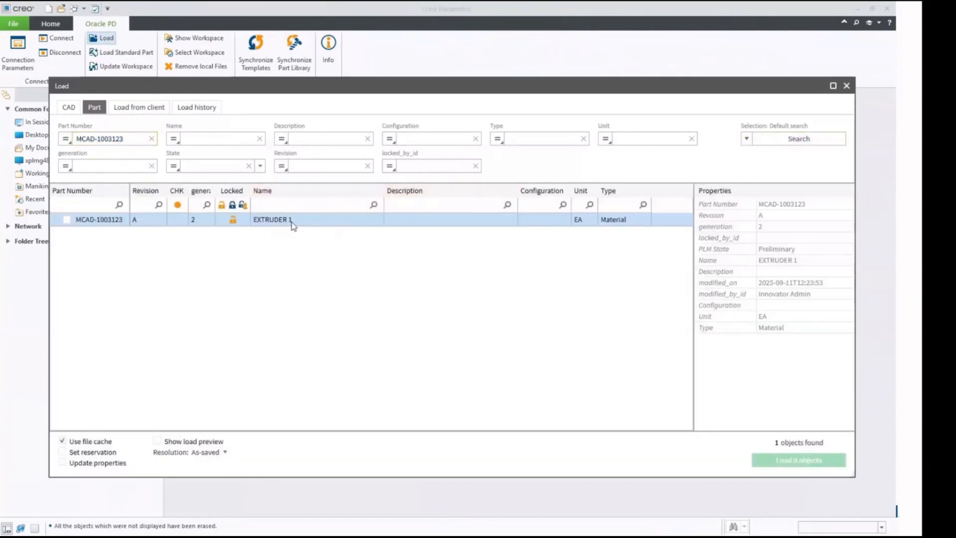
double_click(294, 222)
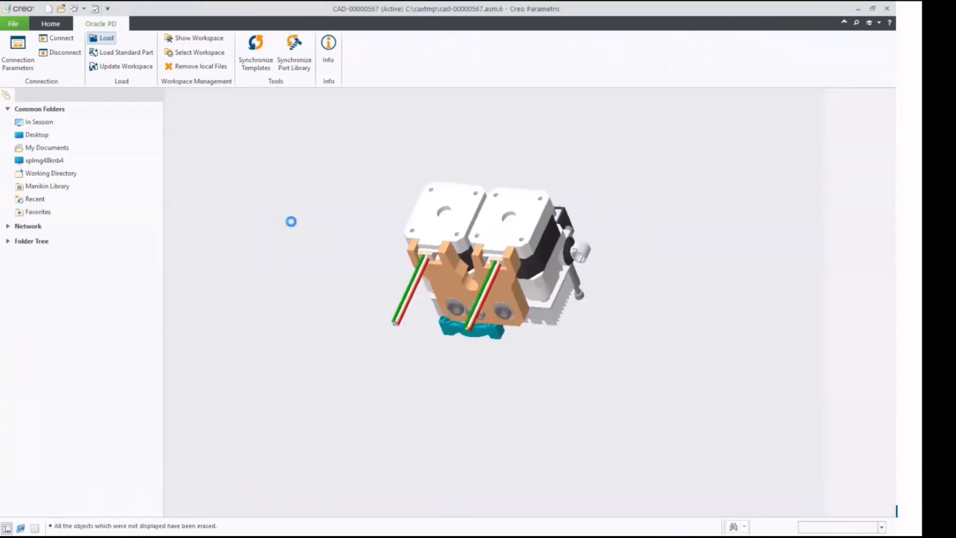
Step: Add a second FAN 24V 40X40X10 component to the assembly and place it beside the existing fan
middle_click_drag(688, 236, 665, 167)
left_click(565, 366)
left_click(41, 483)
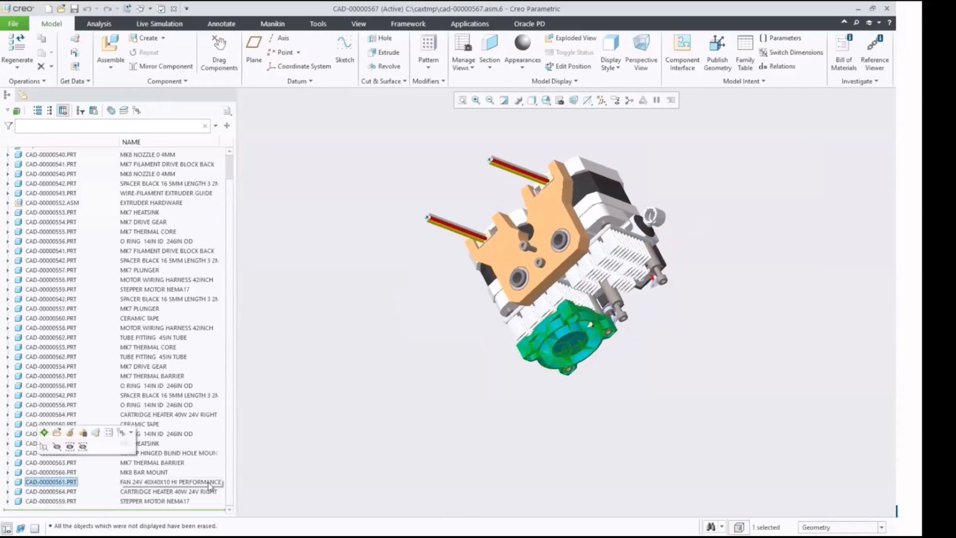
key("ctrl+e")
left_click_drag(590, 354, 632, 255)
middle_click(633, 257)
middle_click_drag(734, 326, 717, 266)
Step: Save the updated extruder assembly to Oracle PD and start Create Part and BOM for it
left_click(529, 24)
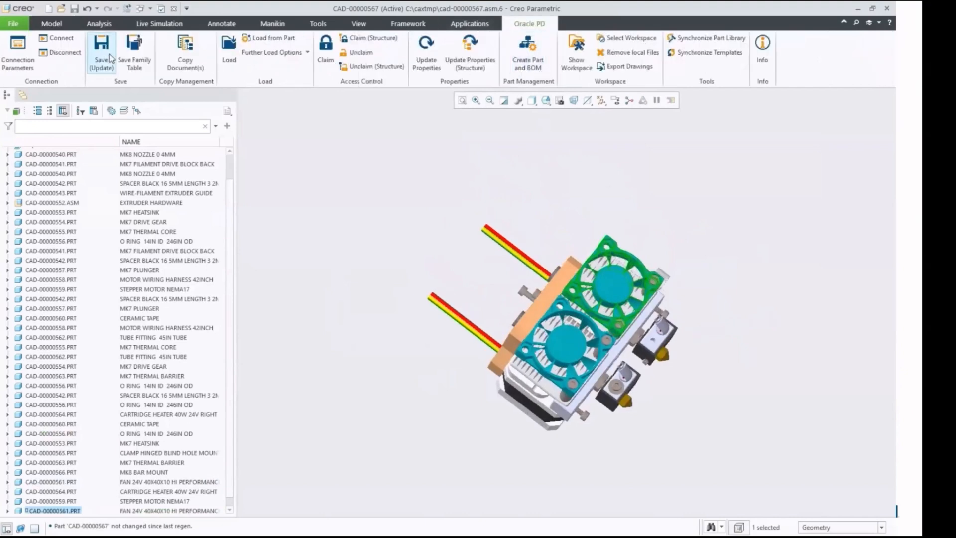
left_click(101, 53)
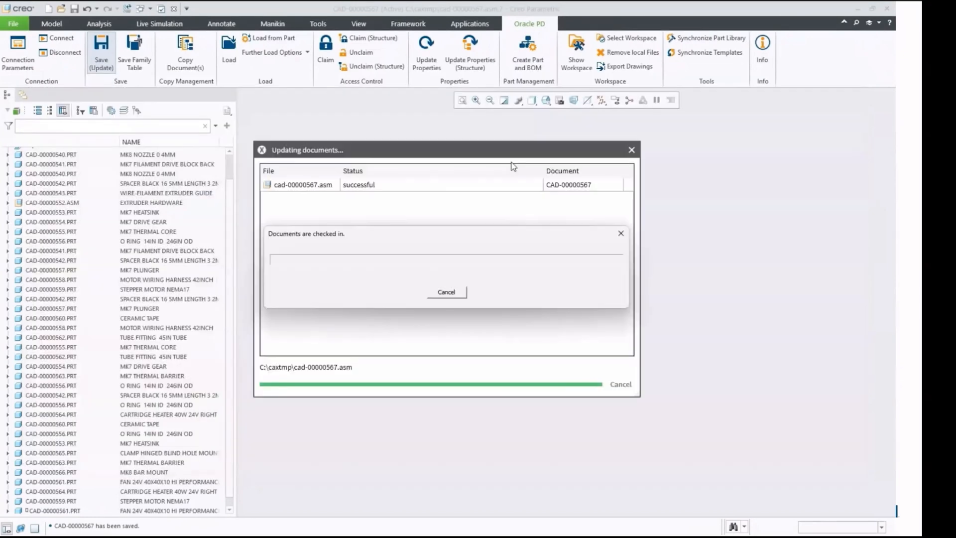
left_click(536, 57)
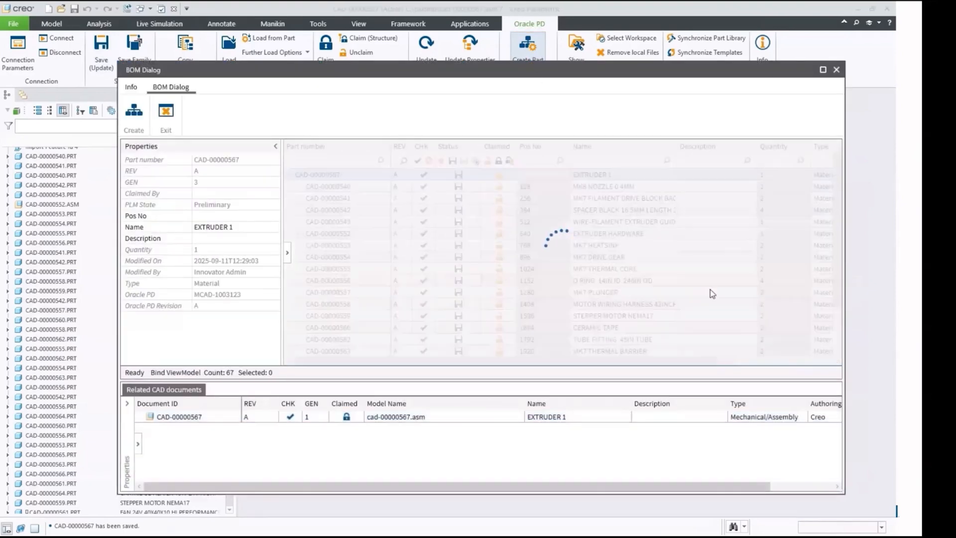
Step: Check the FAN 24V 40X40X10 entry and its quantity in the BOM, and select the top-level EXTRUDER 1 part
scroll(626, 286, "down", 2)
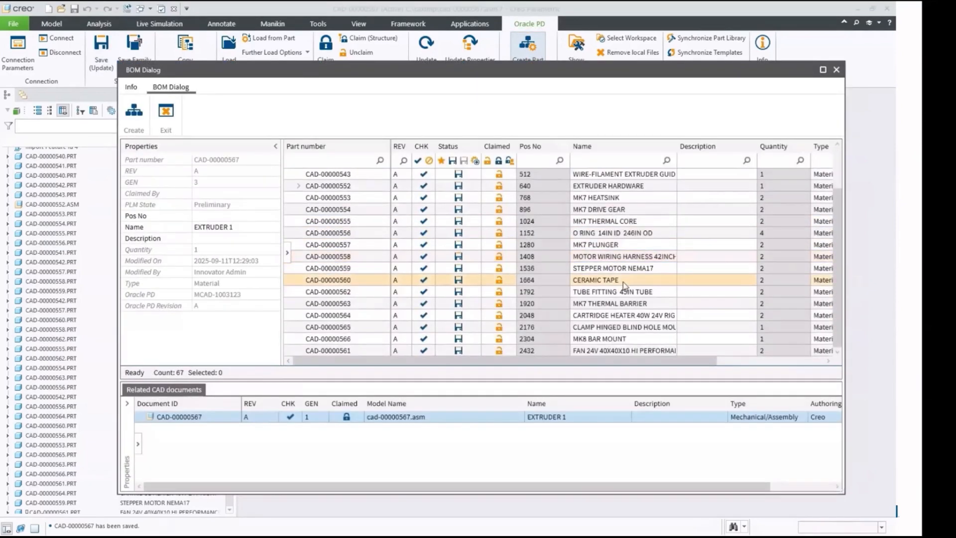
left_click(623, 350)
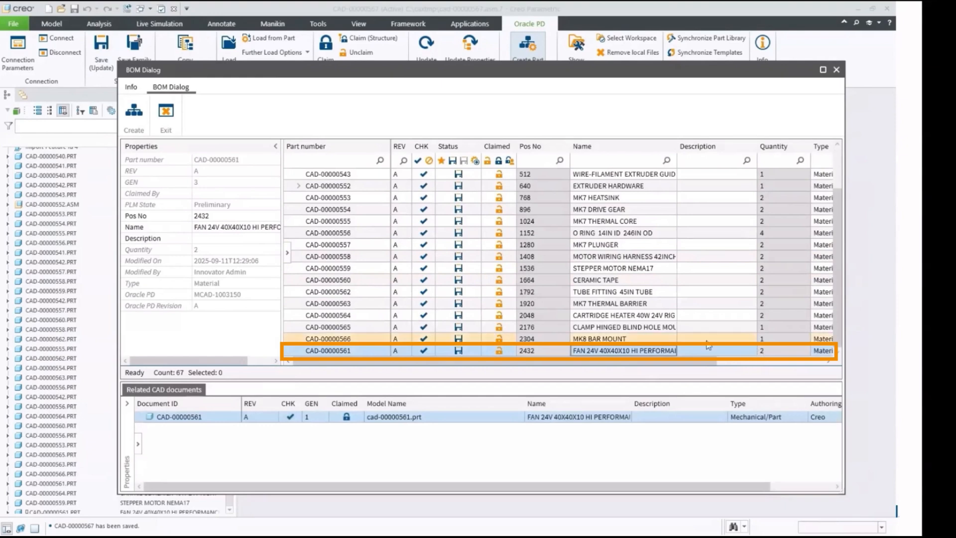
scroll(538, 296, "up", 2)
left_click(536, 174)
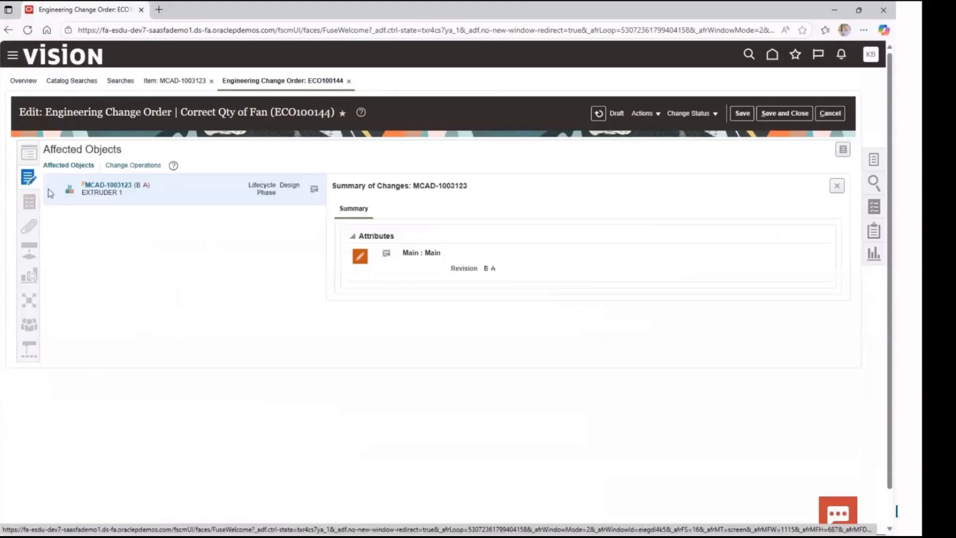
Step: Open MCAD-1003123 from the change order's affected objects in the browser and examine the fan's quantity in its structure
left_click(109, 187)
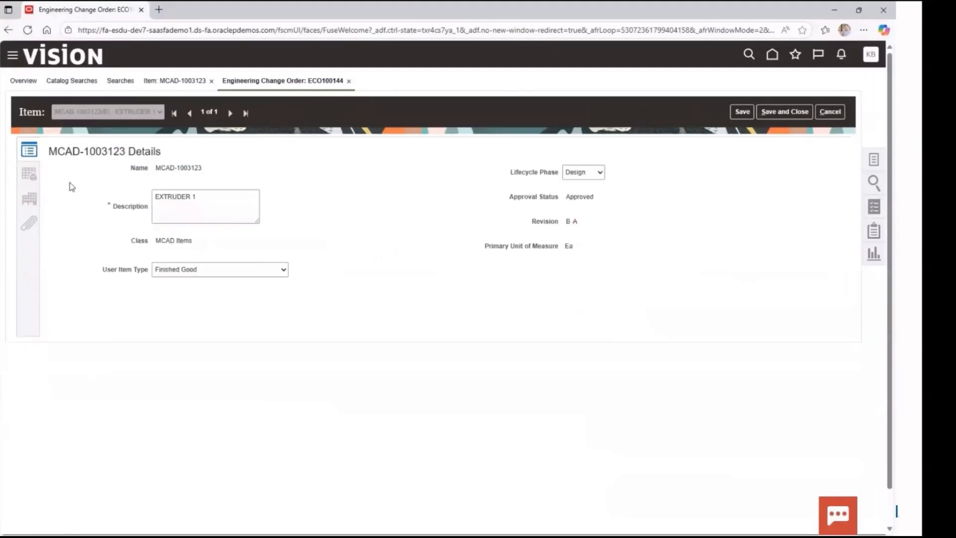
left_click(33, 175)
scroll(241, 271, "down", 2)
scroll(273, 420, "down", 1)
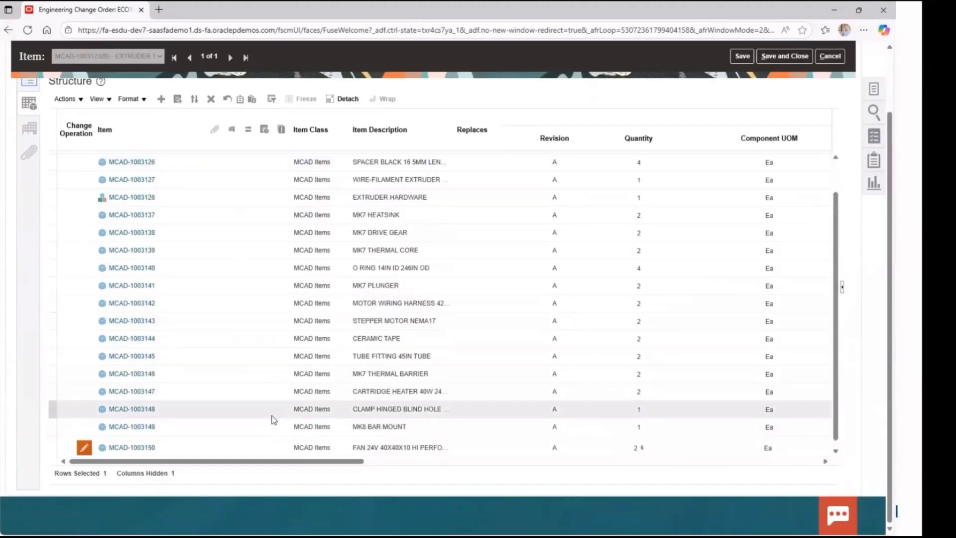
left_click(616, 449)
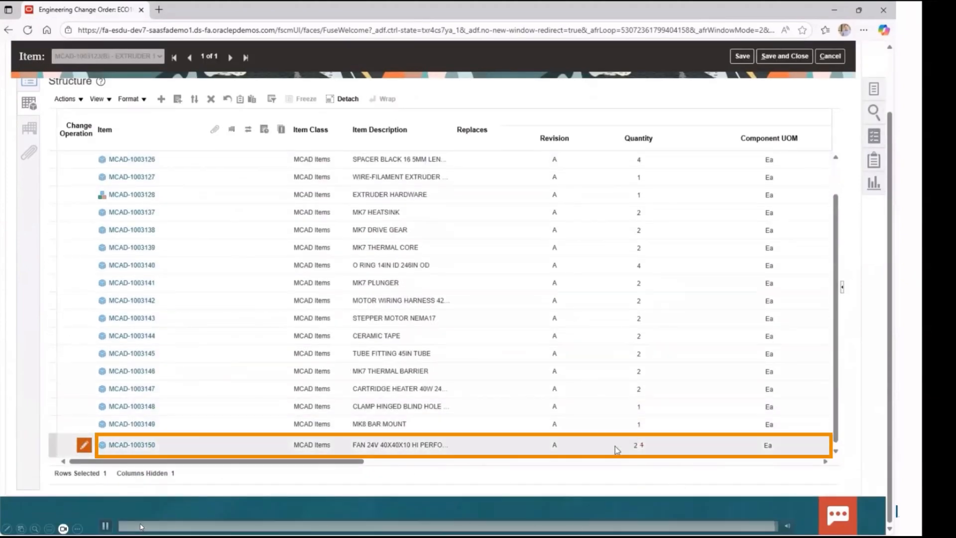